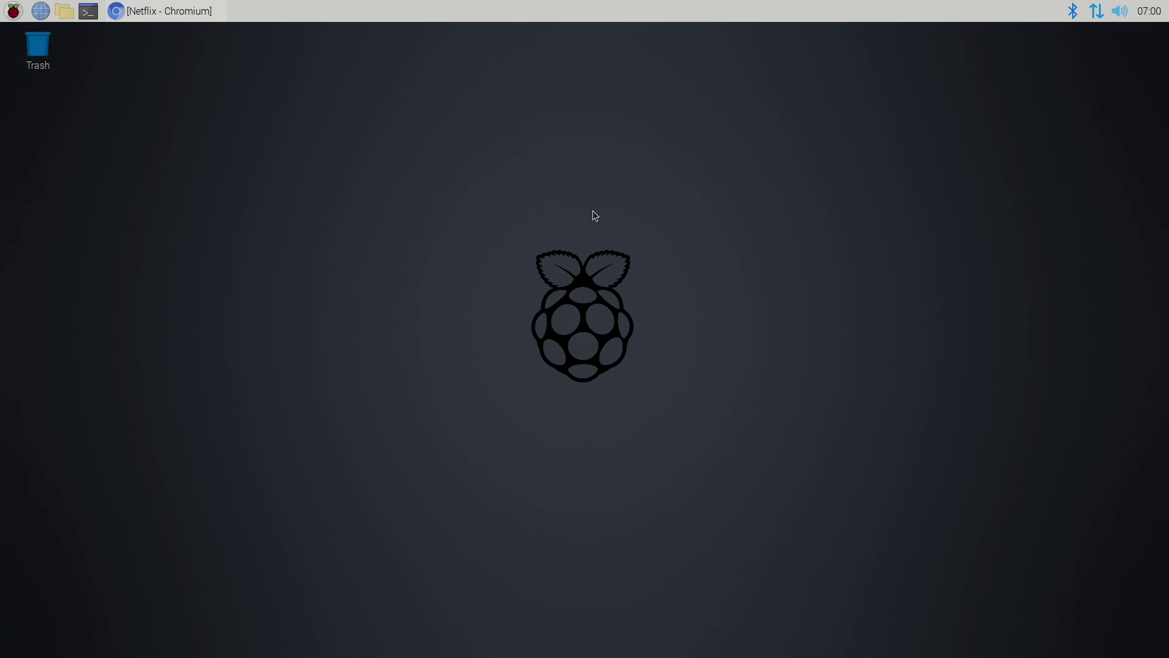
Step: Restore the minimized Chromium window showing the Netflix browse page
left_click_drag(472, 256, 453, 228)
Step: Bring the browser forward and look over the VPetkov.net blog post
left_click(161, 11)
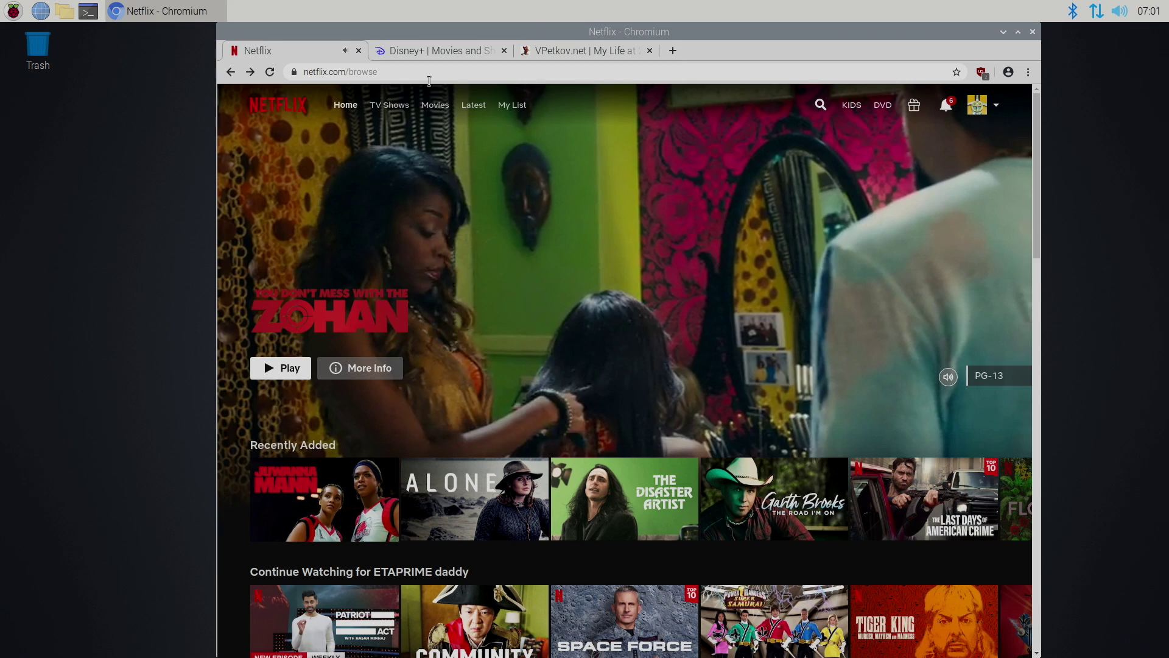
left_click(602, 50)
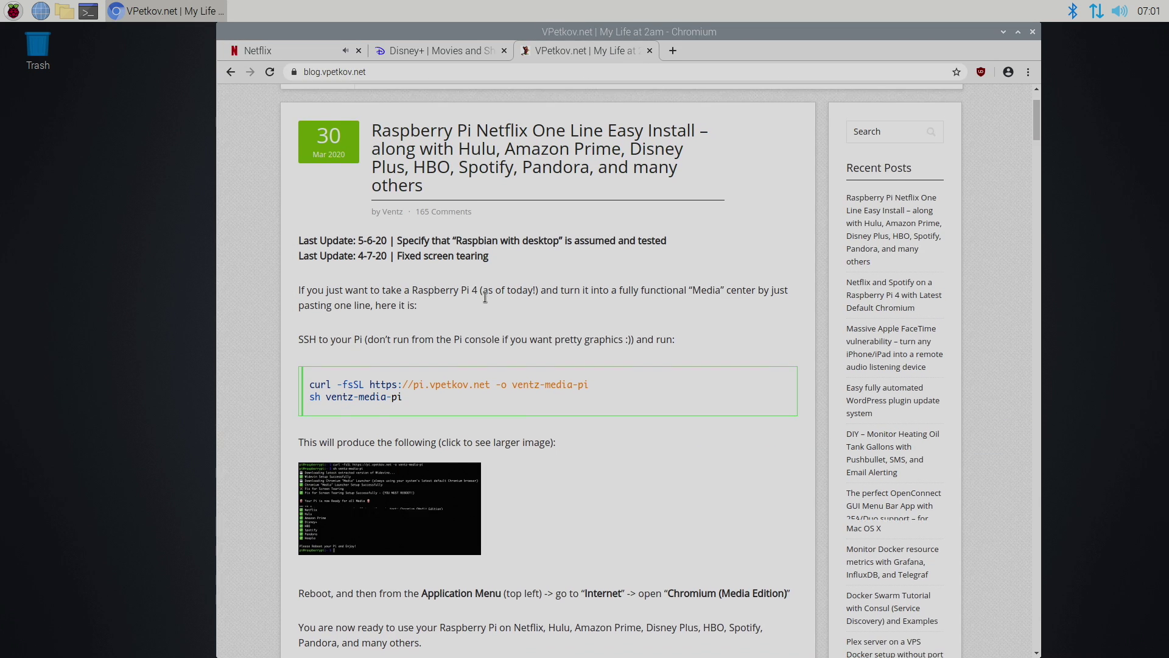
scroll(484, 297, "down", 2)
scroll(486, 301, "up", 3)
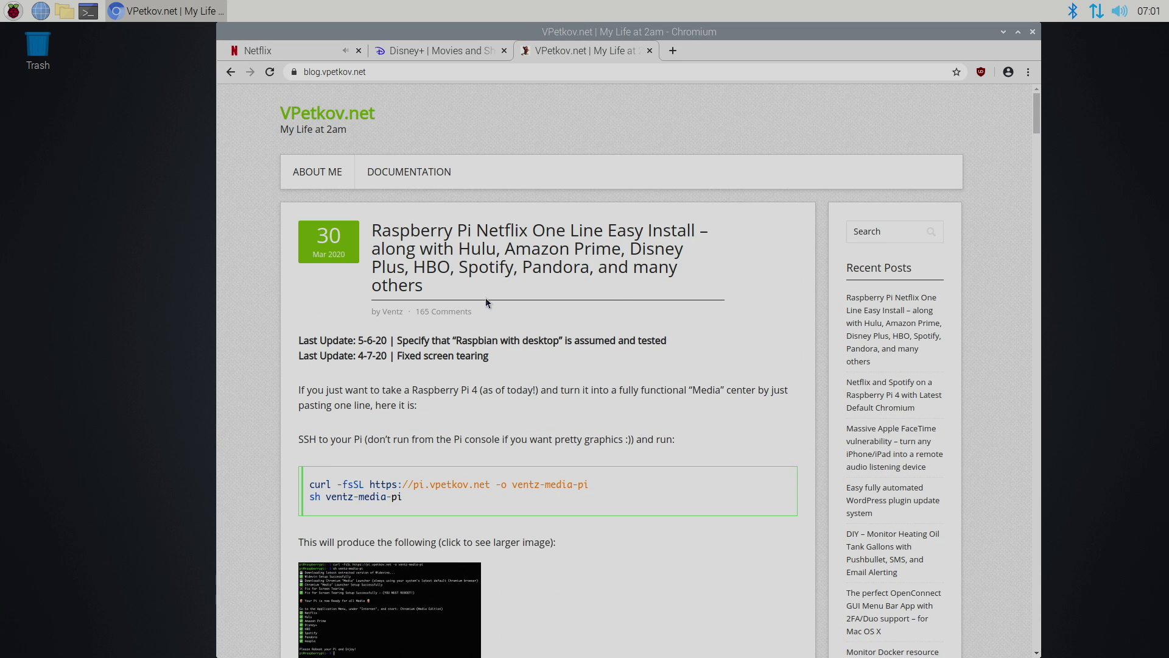
Step: On Netflix, try playing the Zohan movie, which fails with M7701-1003, then go to Disney+
left_click(330, 50)
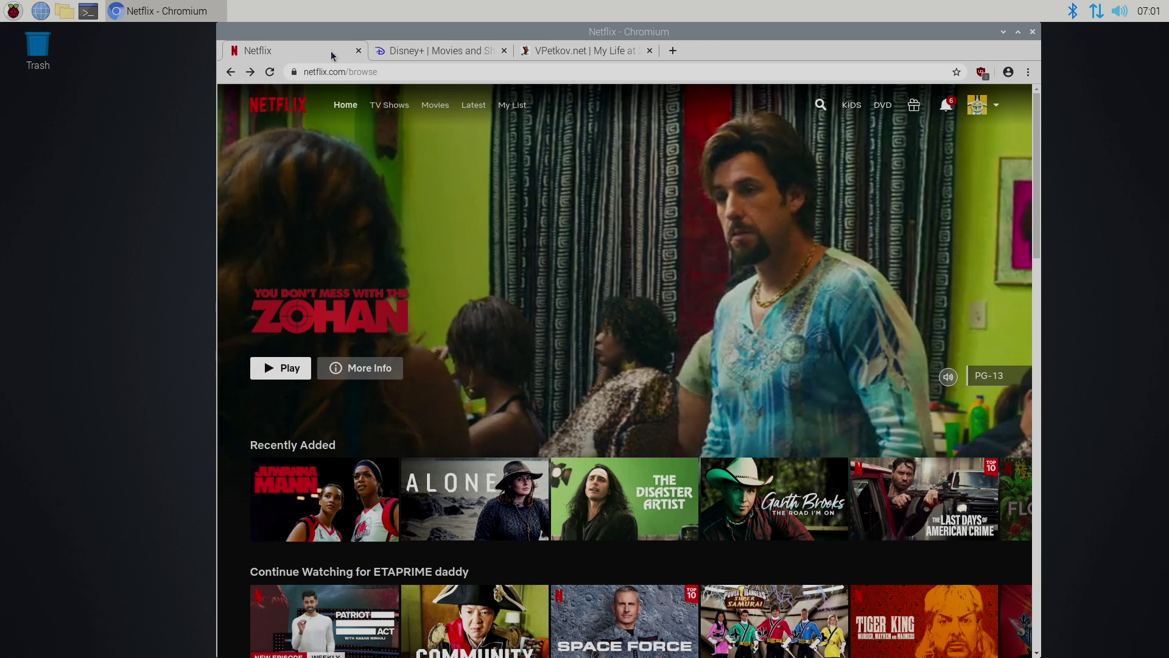
left_click_drag(382, 28, 371, 28)
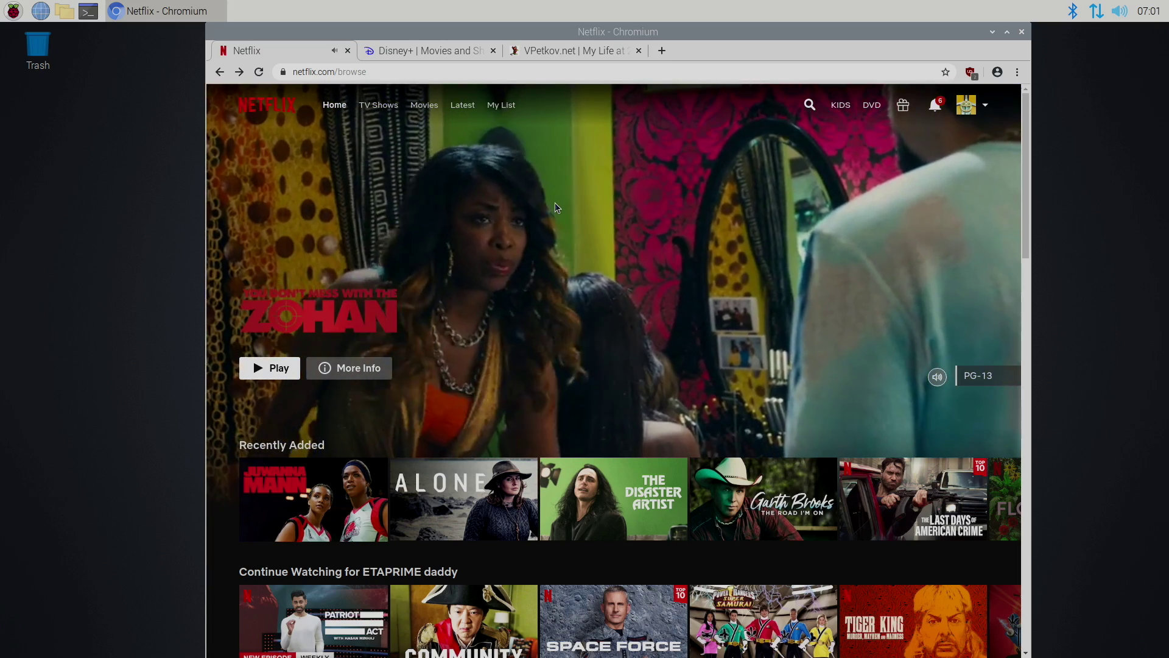
left_click(255, 369)
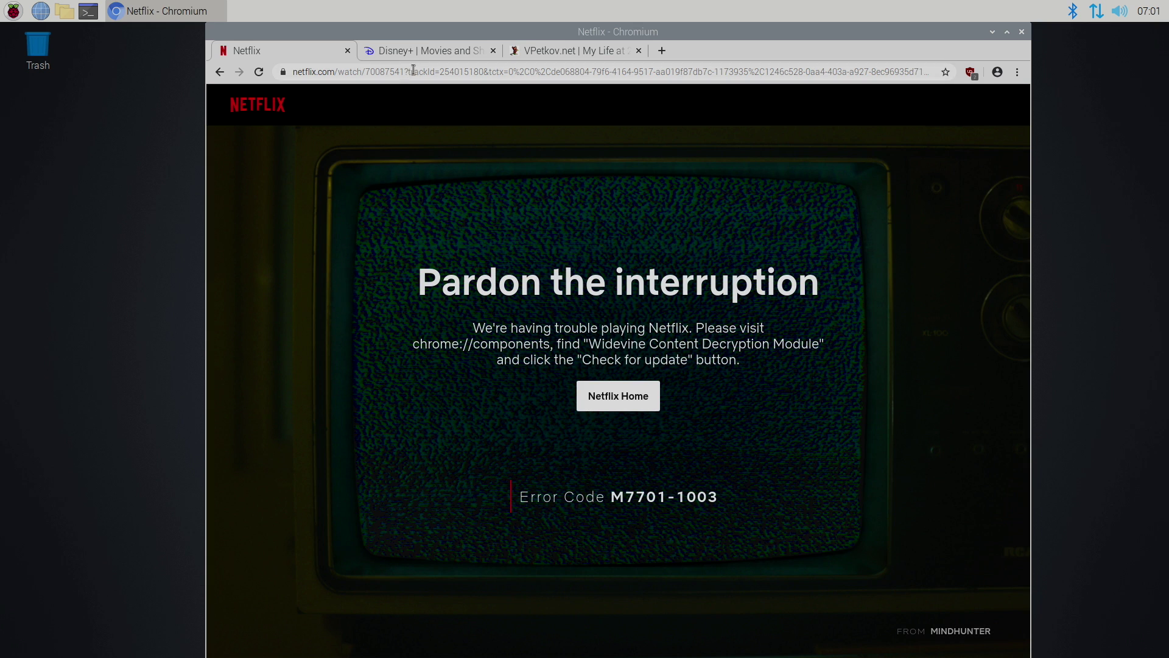
left_click(422, 50)
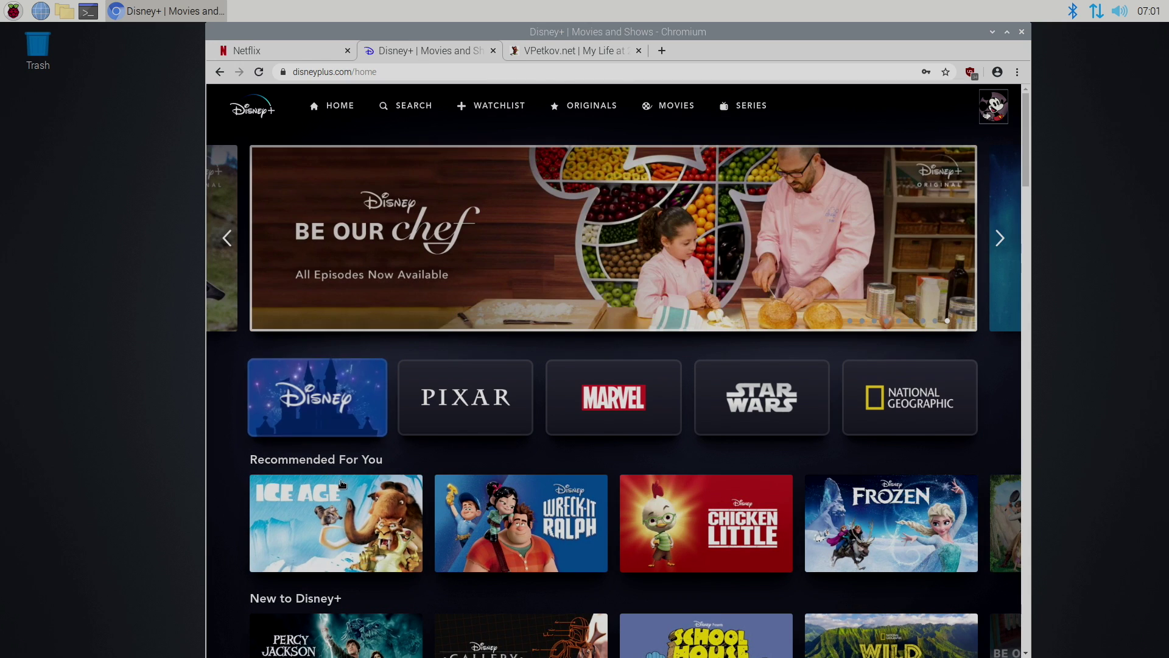
Step: Try playing Schoolhouse Rock! on Disney+, which fails with Error Code 83, then return to VPetkov.net
scroll(706, 625, "down", 1)
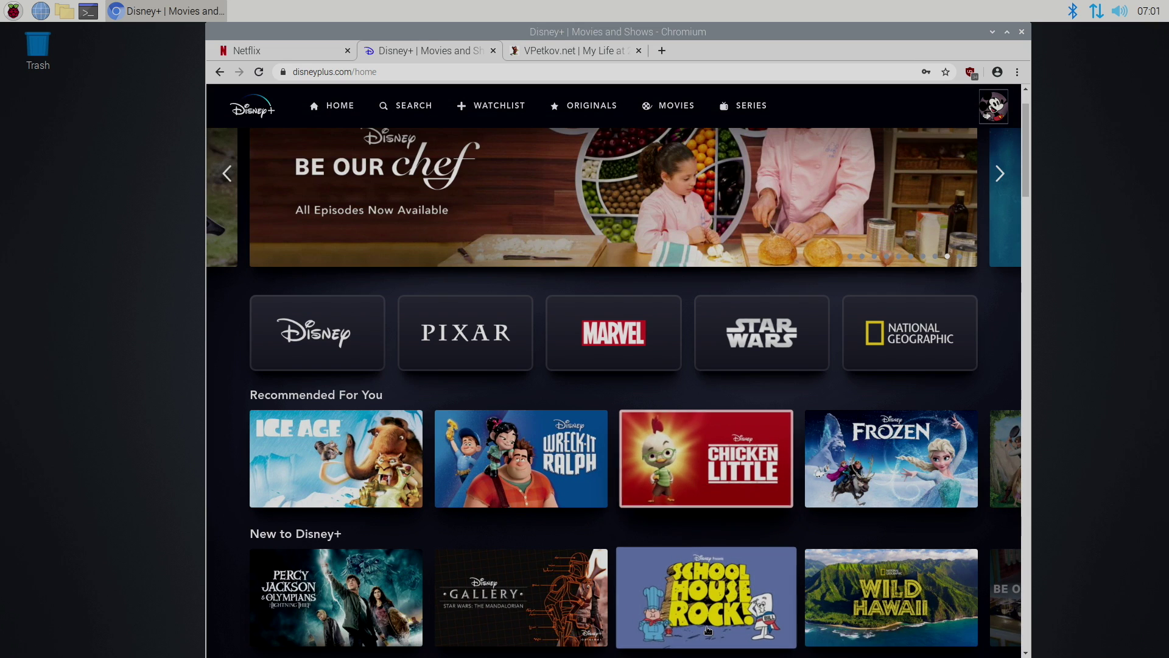
left_click(713, 606)
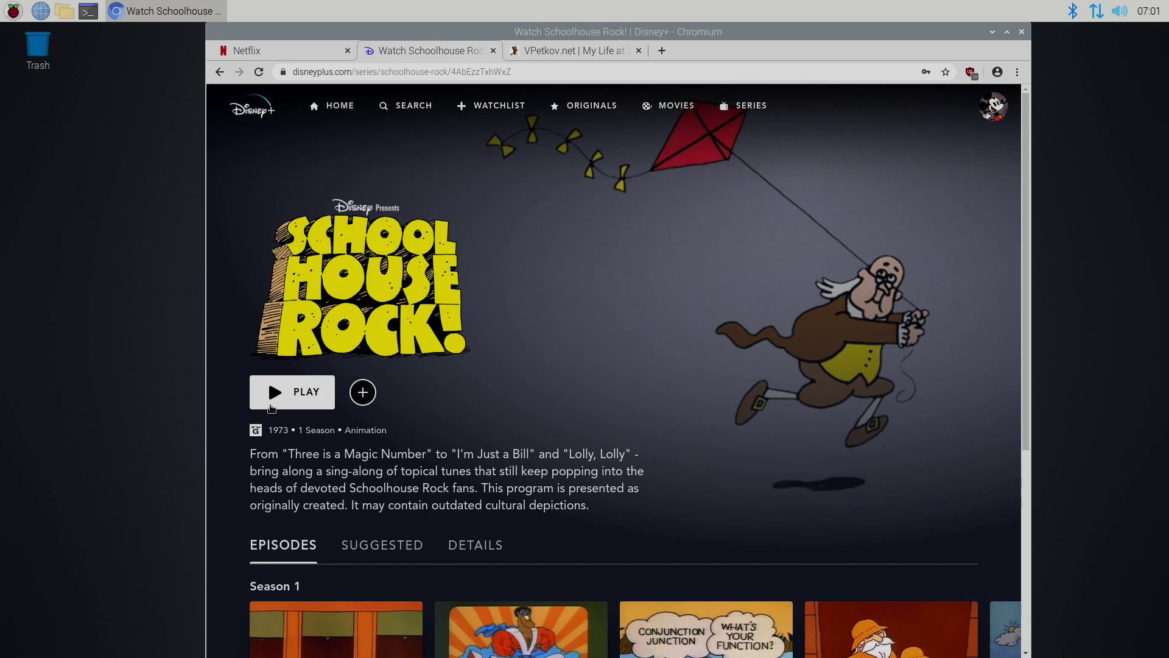
left_click(292, 392)
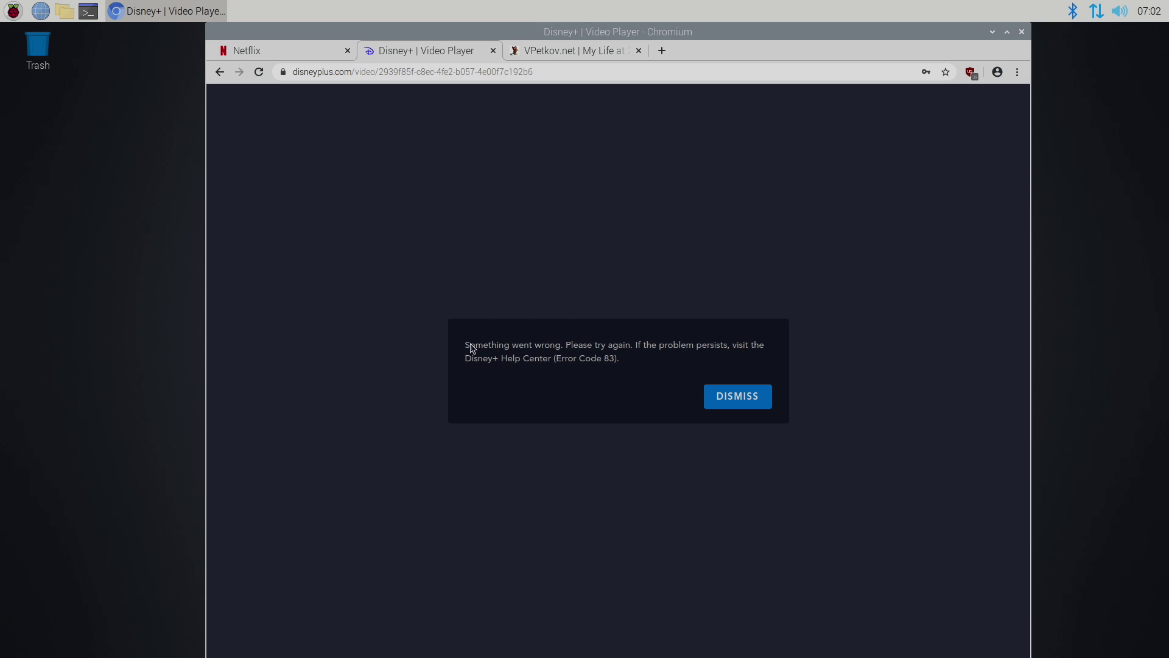
left_click(577, 50)
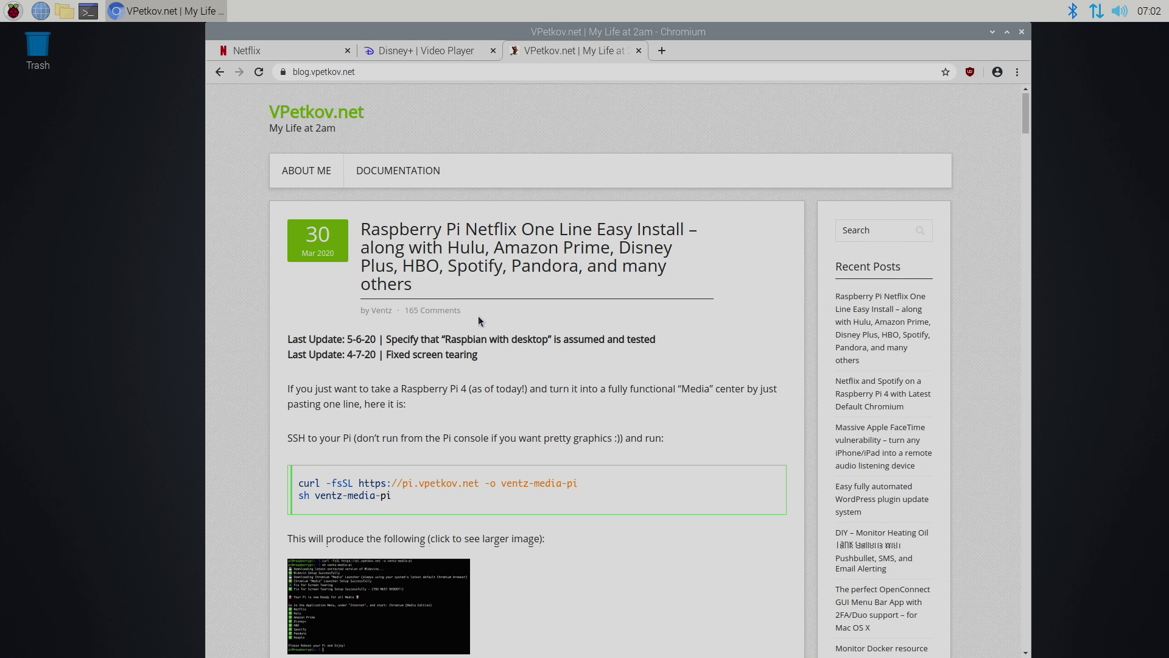
Step: Select the curl download line in the post's code block and copy it
scroll(481, 321, "down", 2)
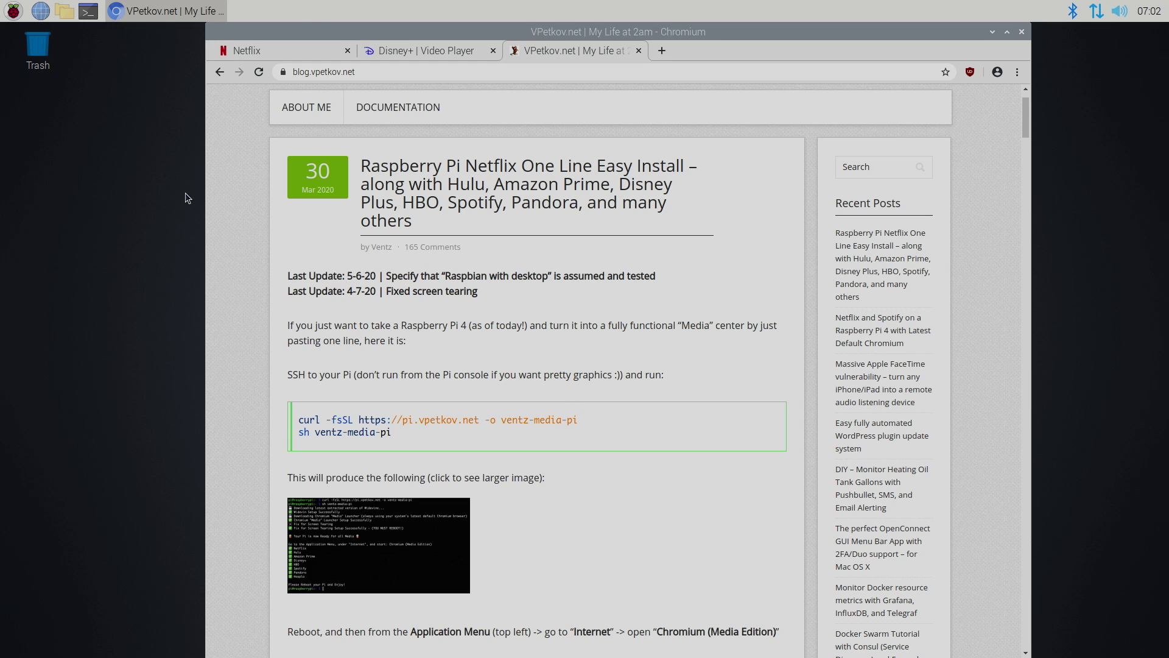
scroll(460, 451, "down", 2)
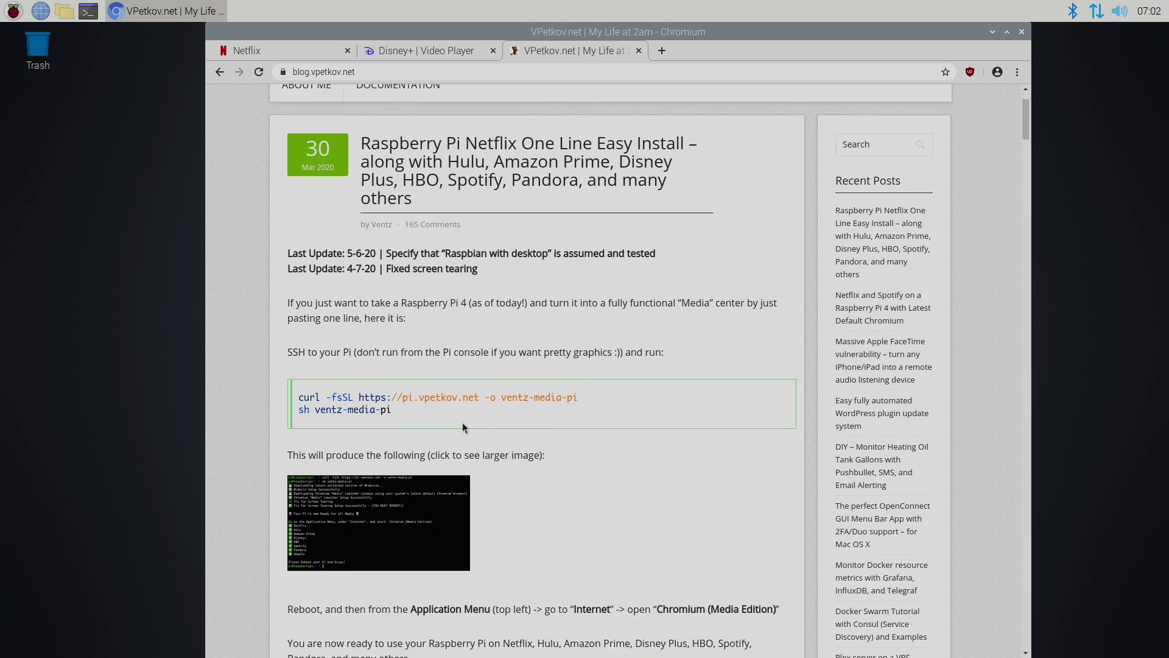
triple_click(434, 357)
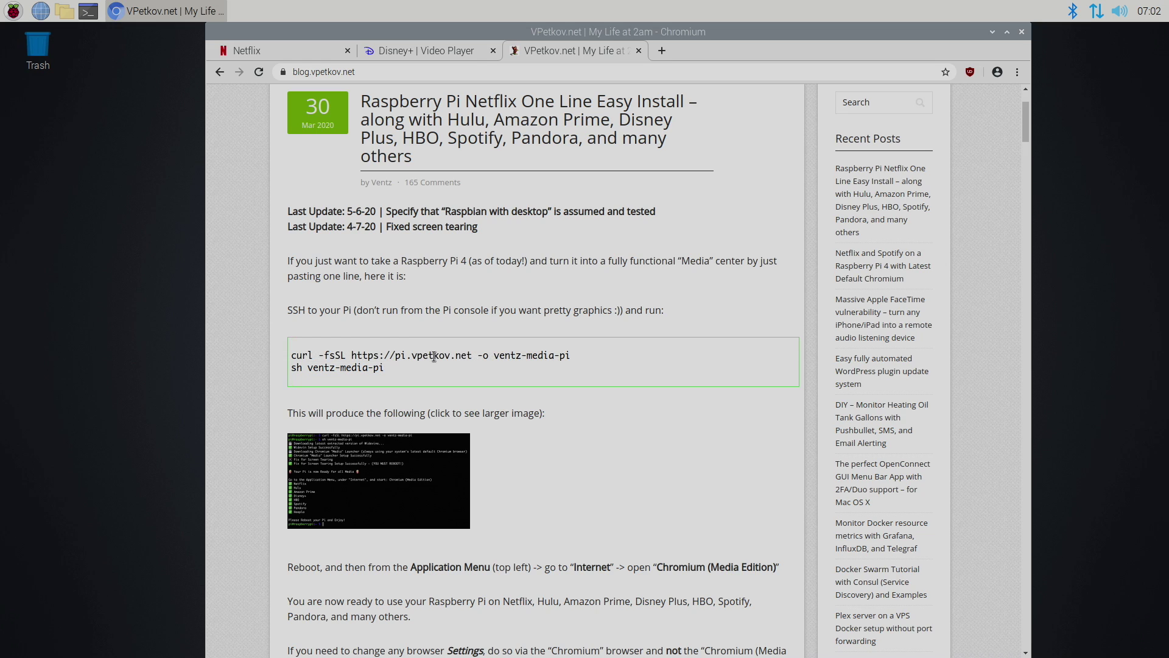
triple_click(435, 357)
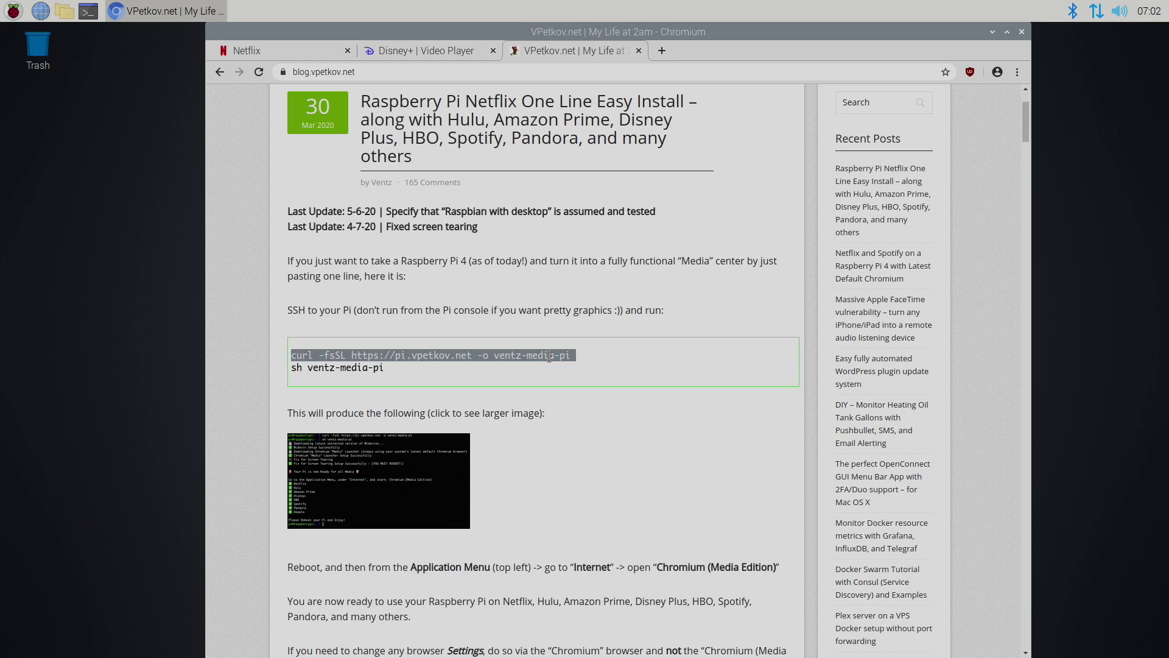
right_click(549, 357)
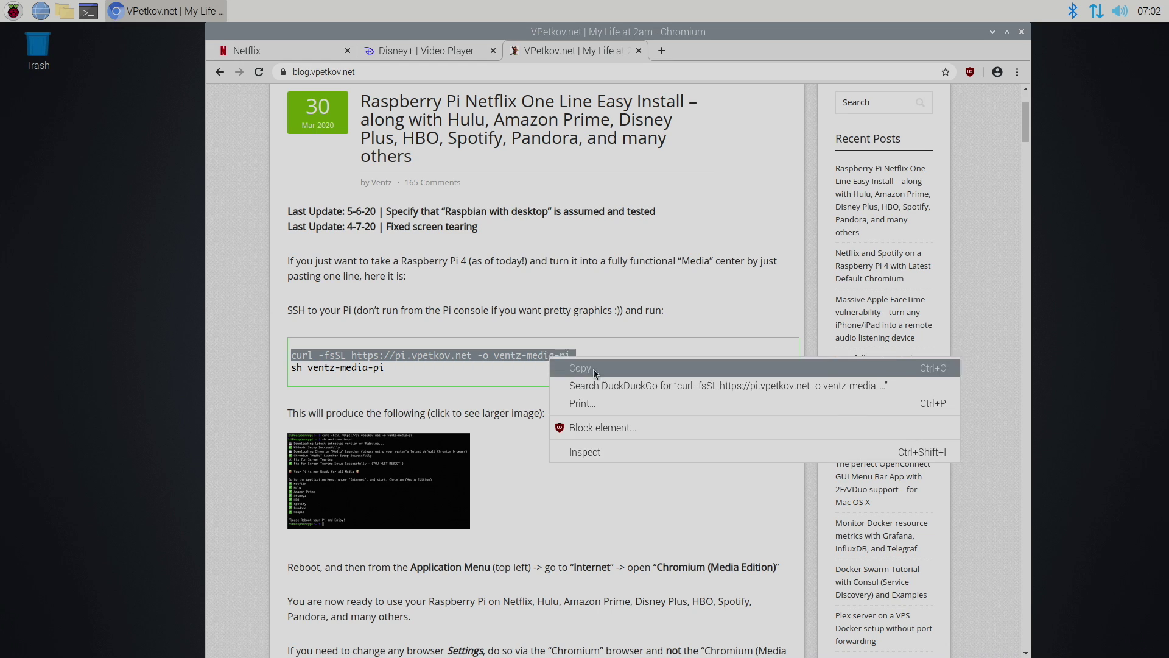
left_click(567, 365)
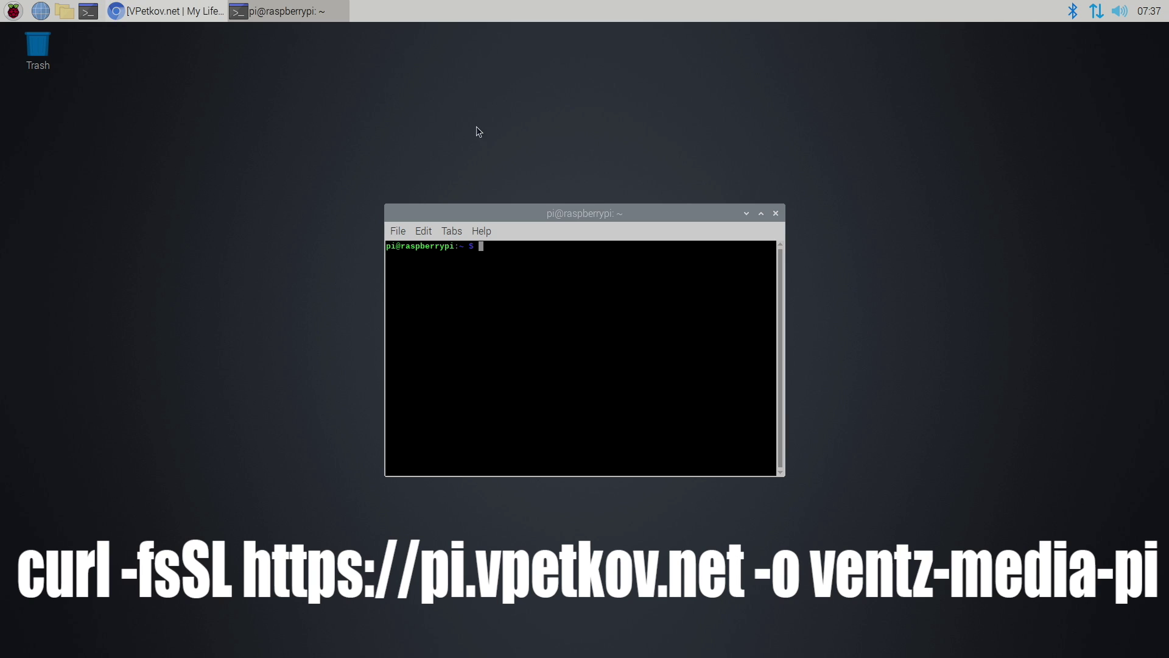
Step: Paste and run the curl download command, then the ventz-media-pi installer, in LXTerminal
right_click(508, 261)
left_click(553, 326)
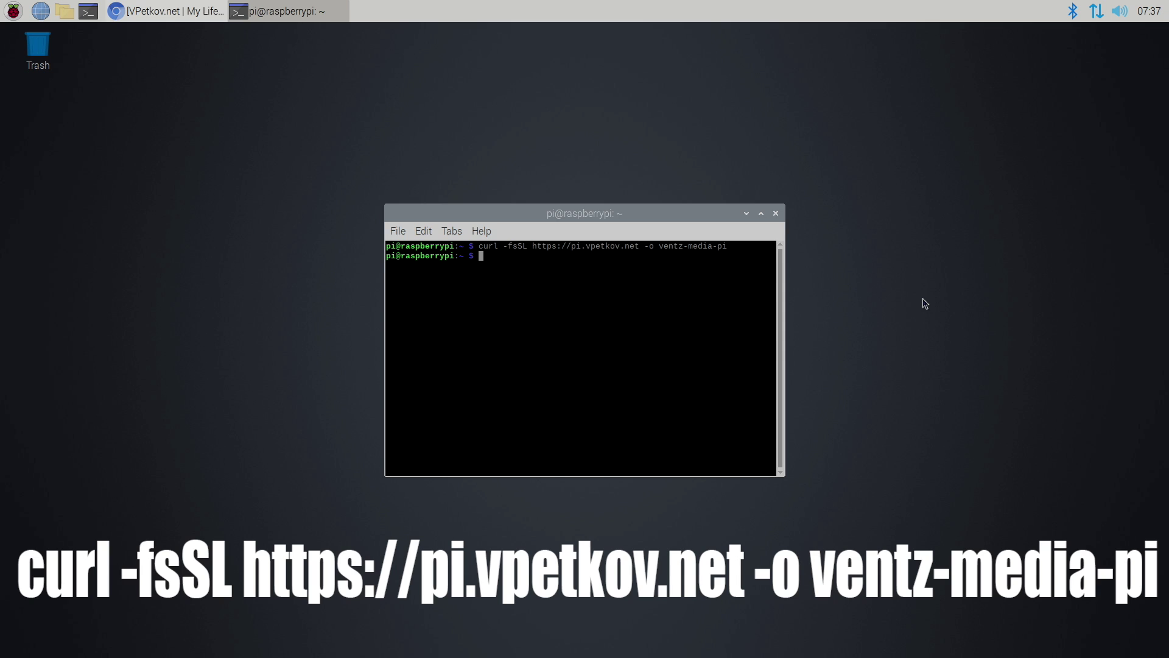
right_click(524, 257)
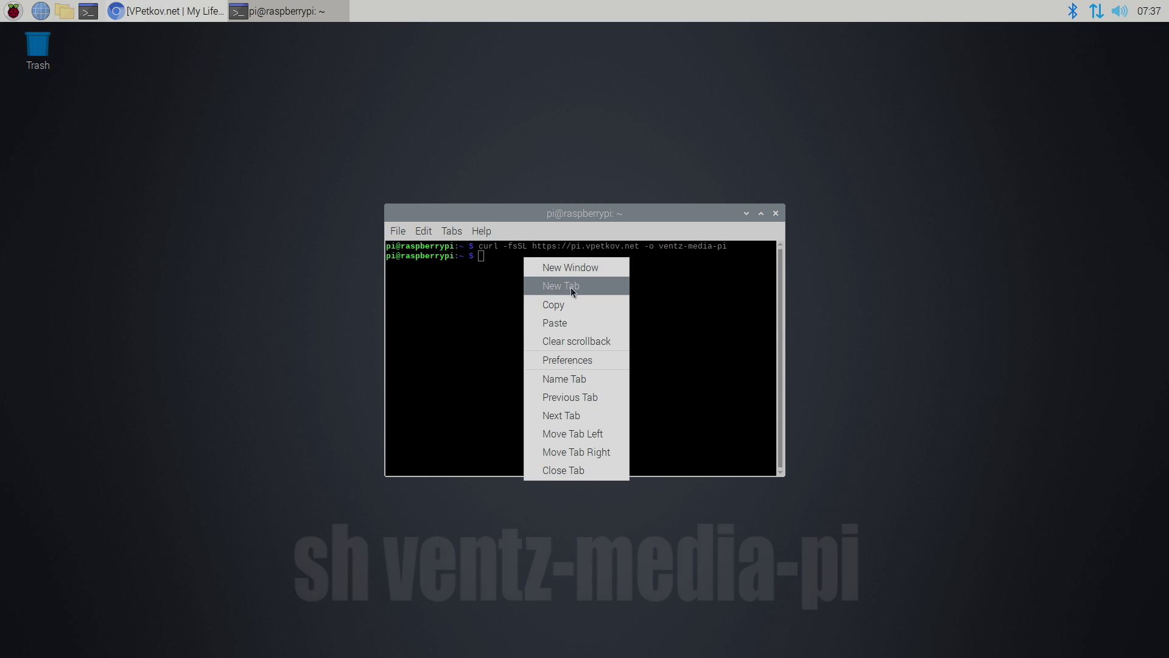
left_click(572, 322)
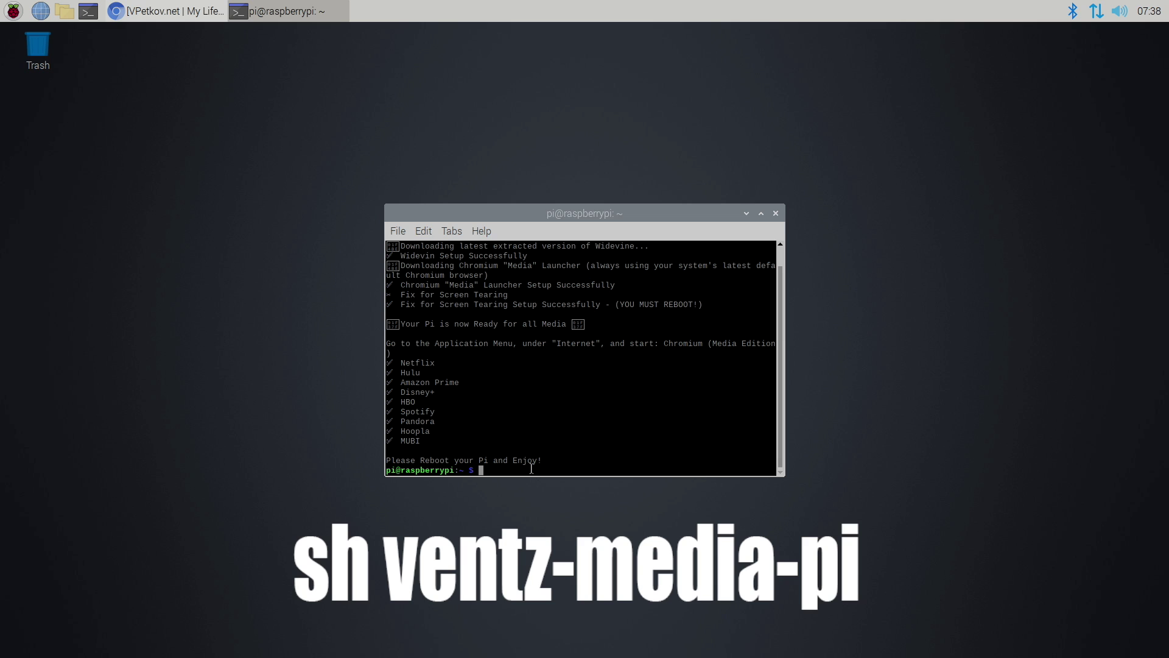
Step: Type 'sudo rebbot', then open the Shutdown options dialog from the Raspberry Pi menu
type("sudo rebbot")
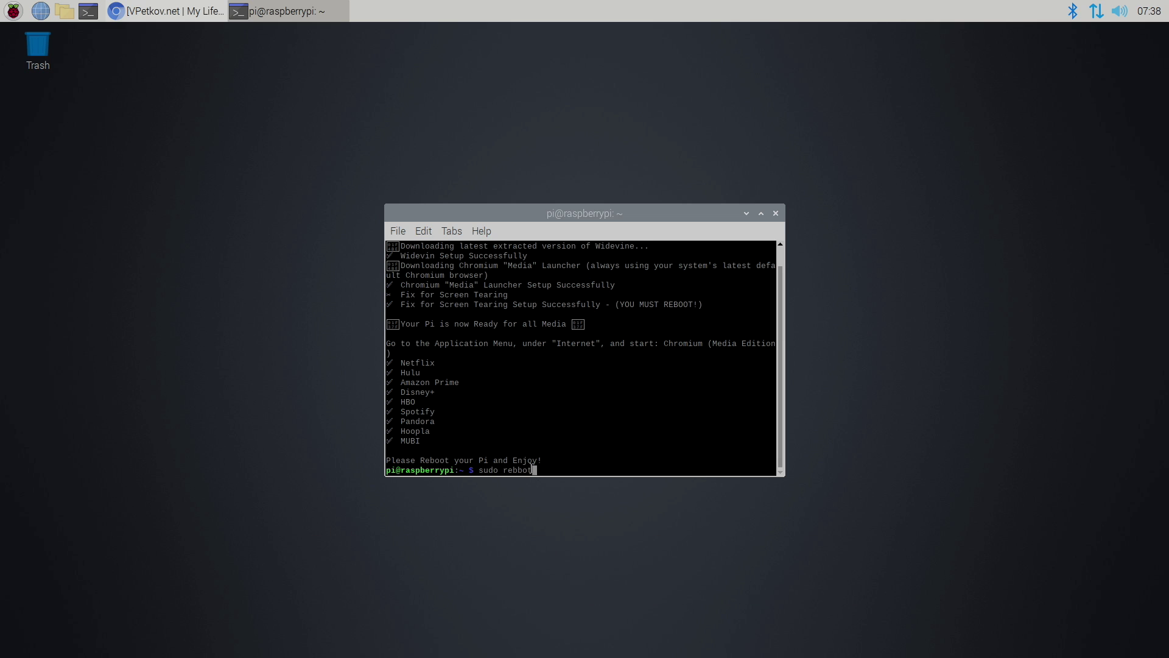
left_click(5, 4)
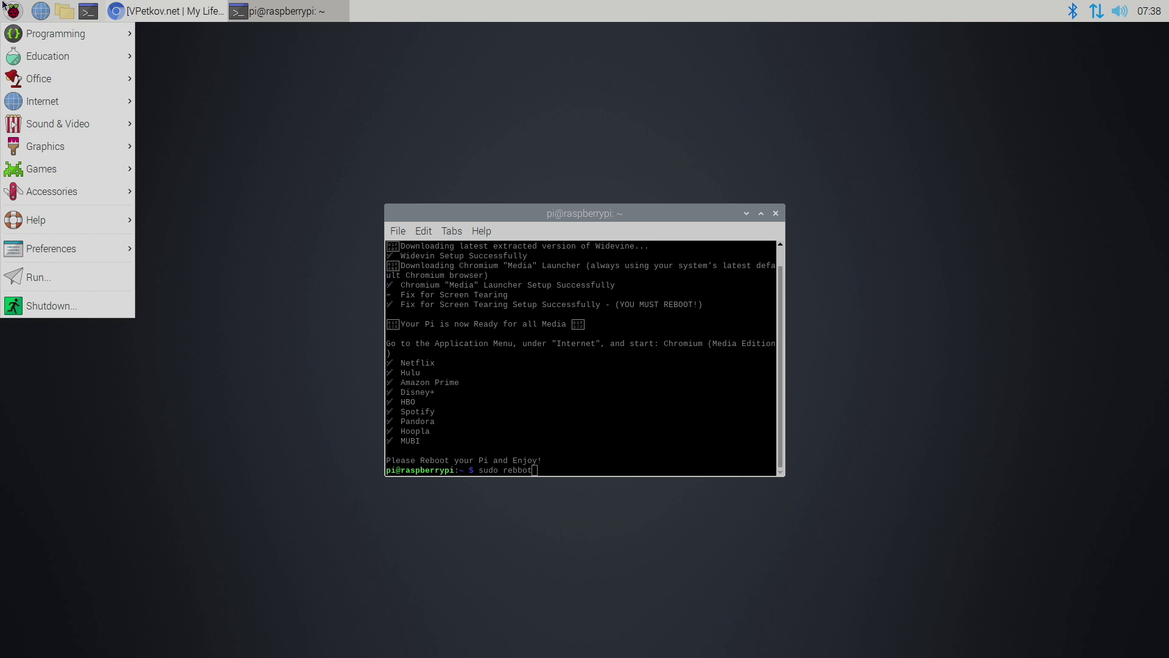
left_click(35, 297)
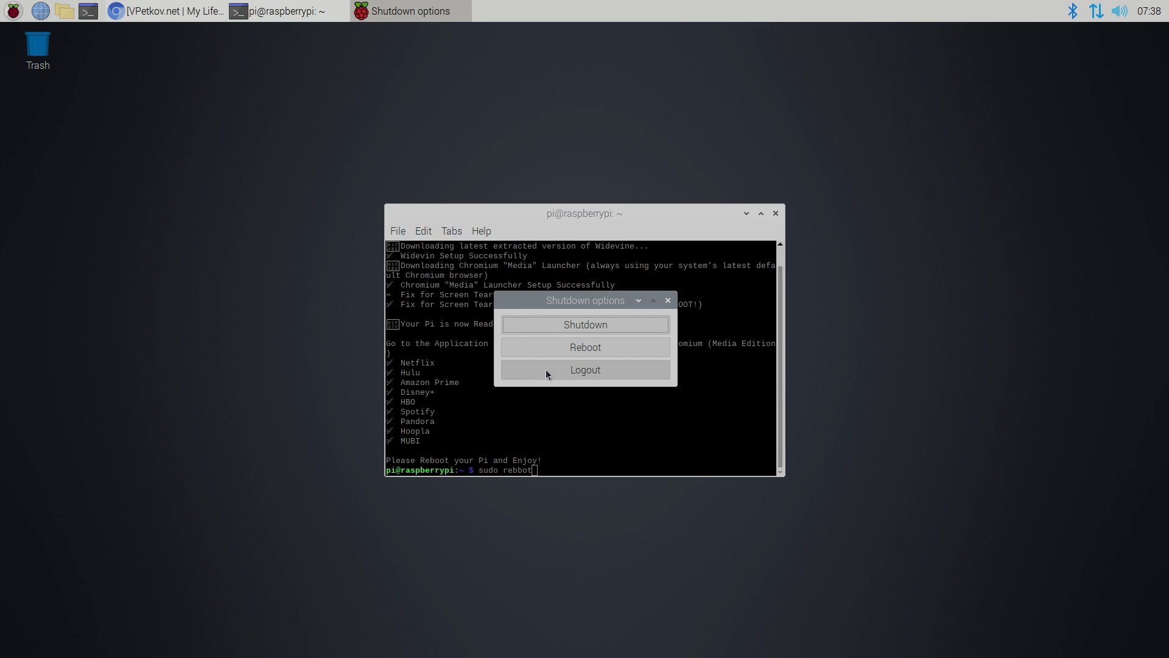
Step: Reboot the Pi, then show the Internet menu listing Chromium (Media Edition)
left_click(581, 349)
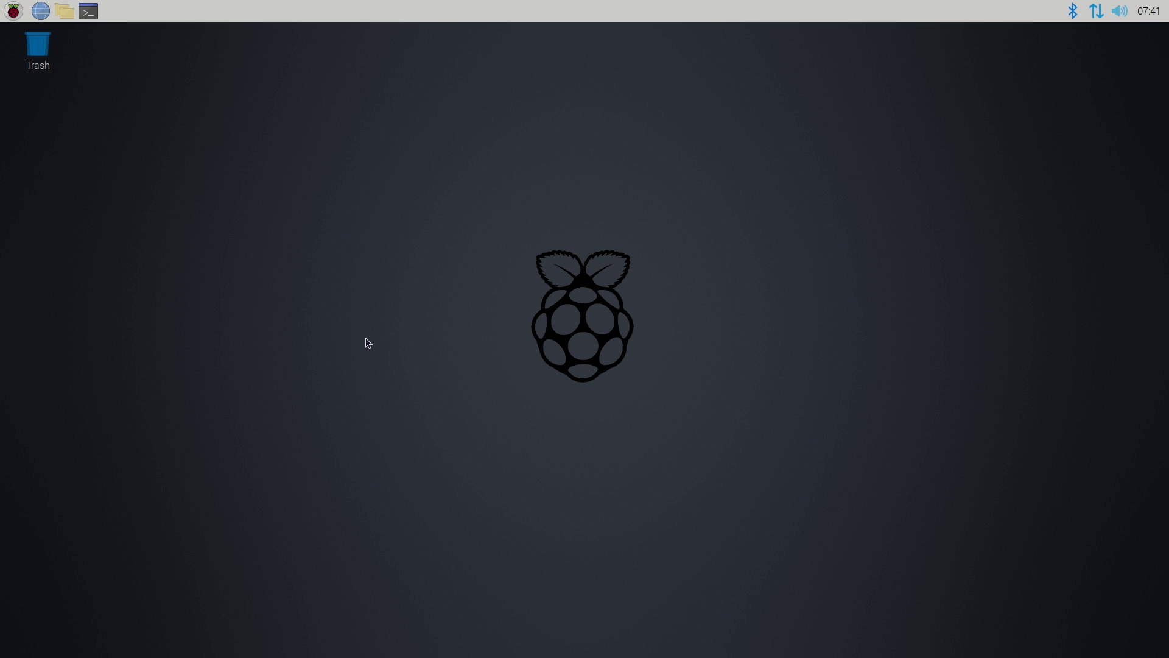
left_click(13, 16)
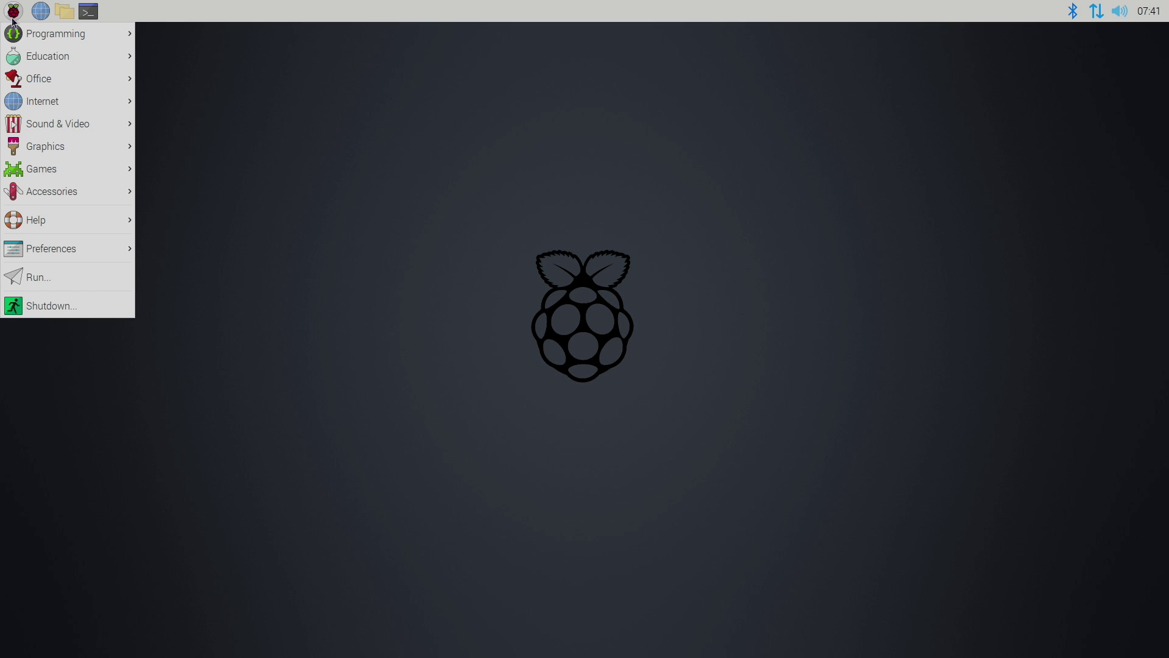
mouse_move(35, 105)
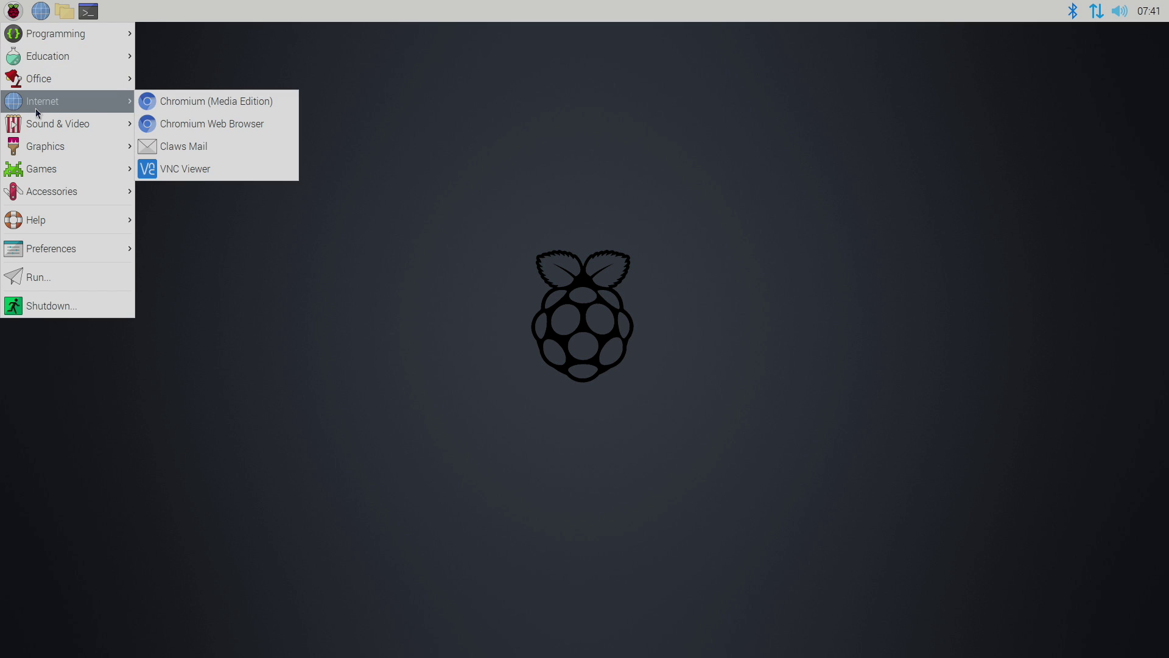
Step: In Chromium (Media Edition), play The Universe S1:E1 'Secrets of the Sun' fullscreen on Netflix, then exit fullscreen
left_click(272, 104)
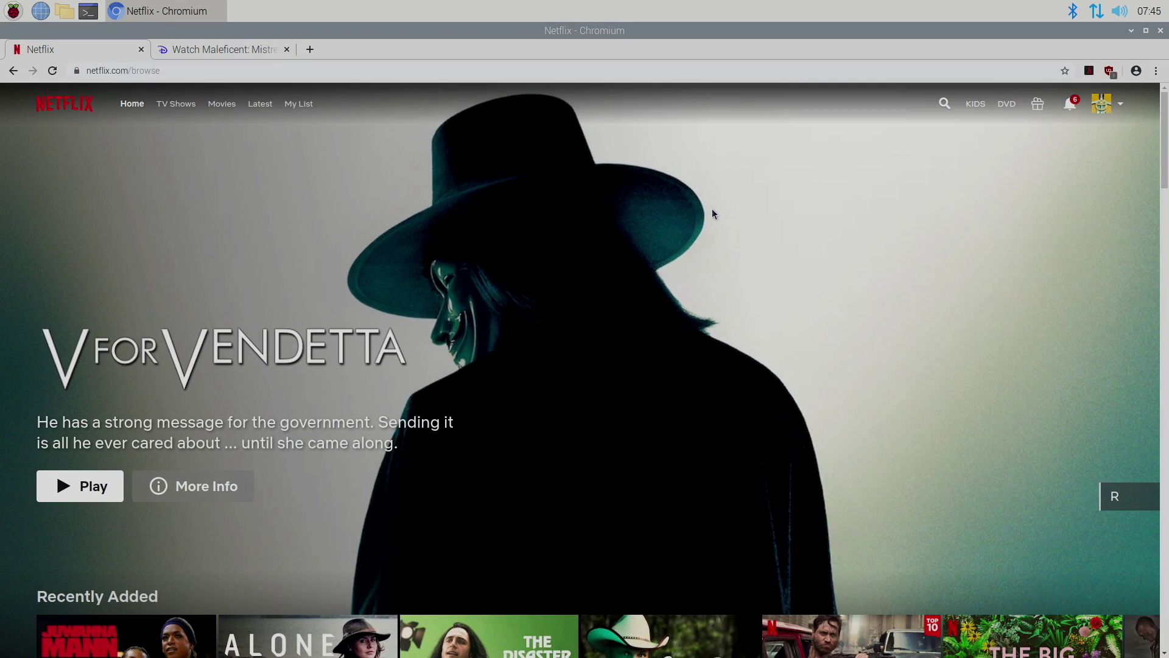
scroll(713, 213, "down", 15)
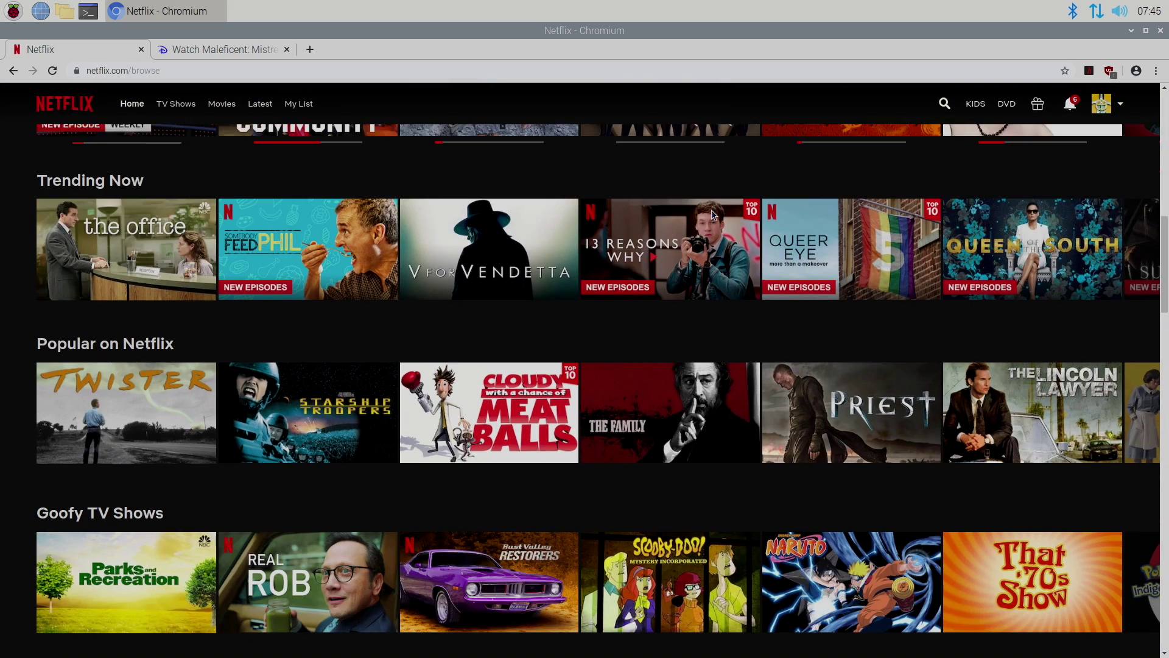
scroll(712, 214, "down", 15)
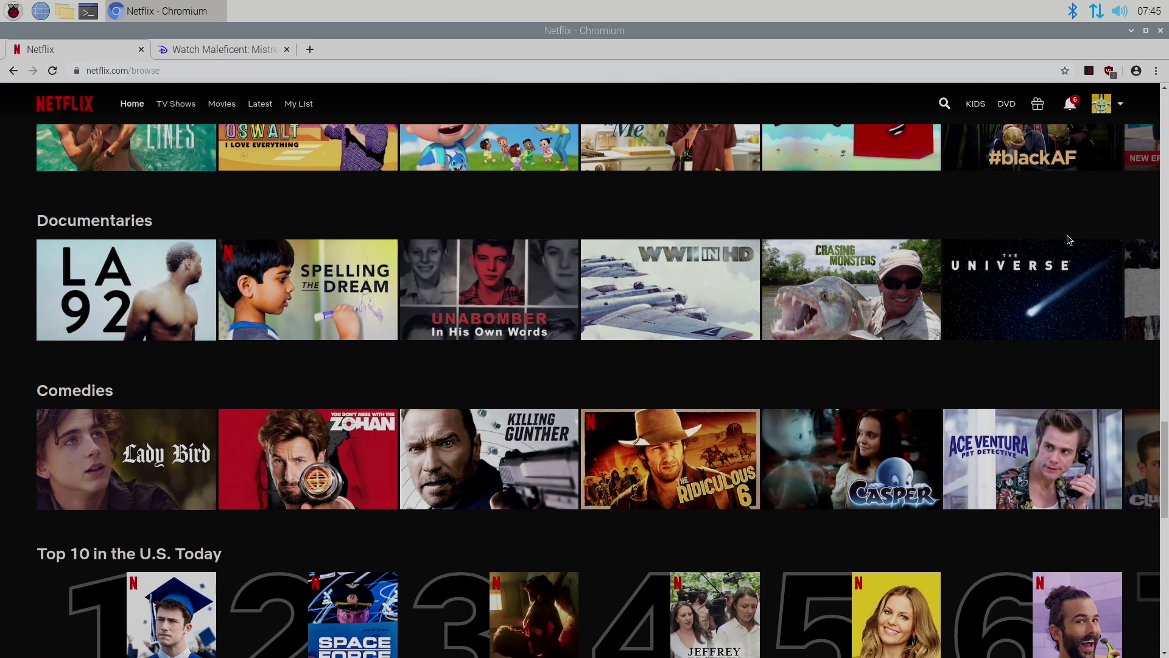
left_click(1052, 273)
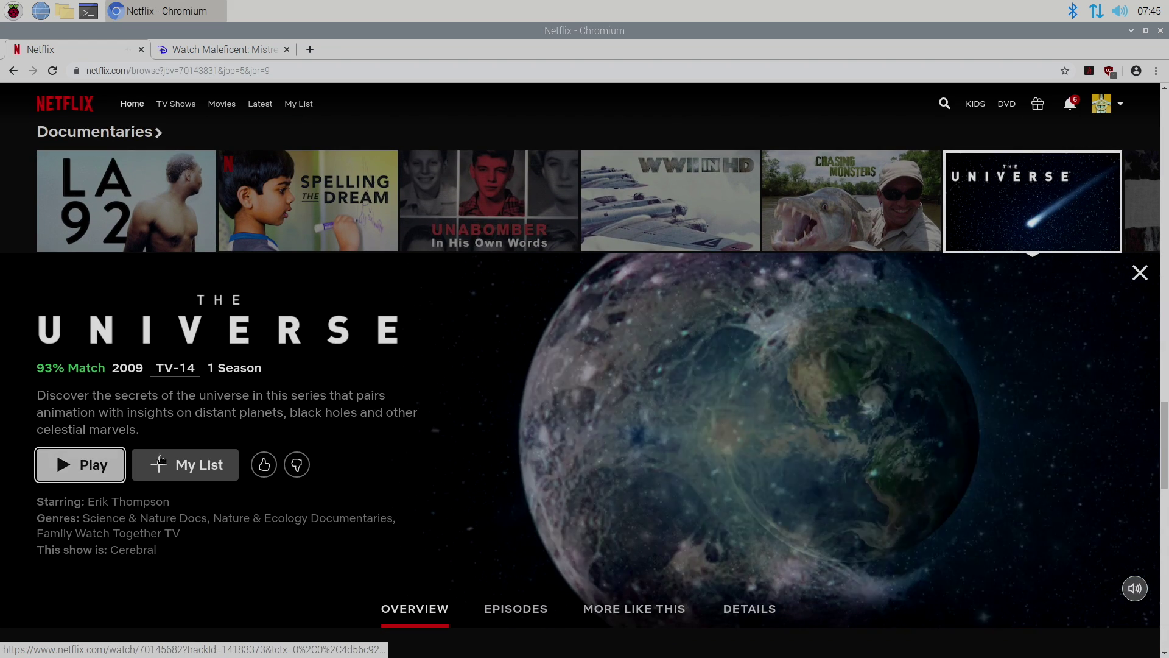
key("Return")
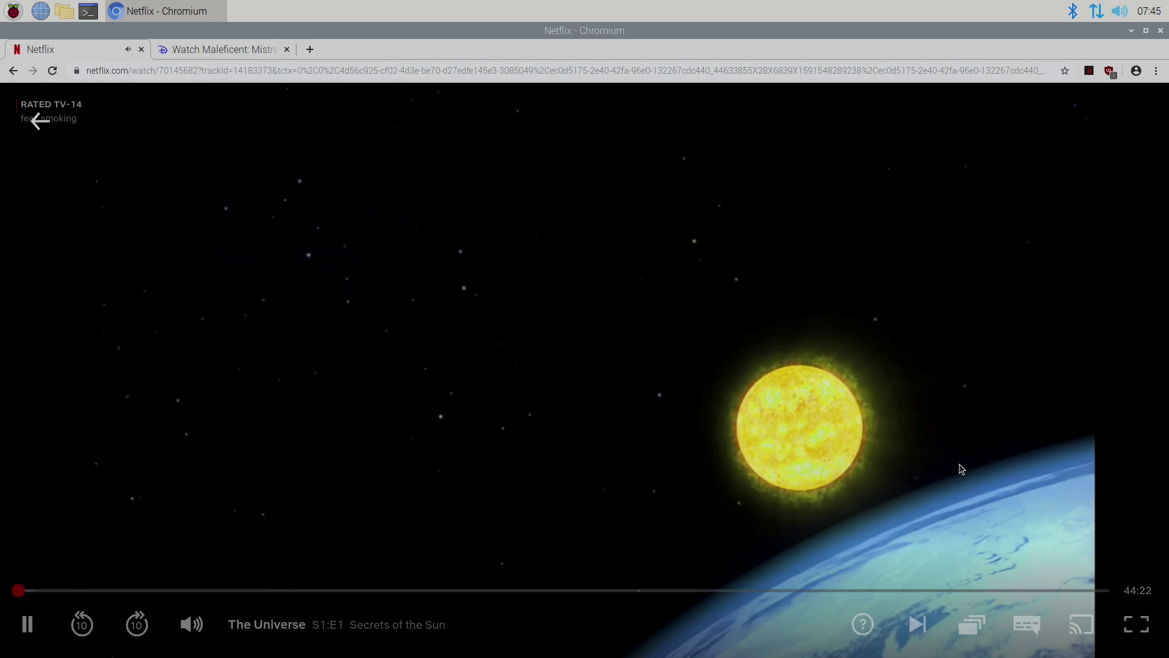
double_click(1098, 477)
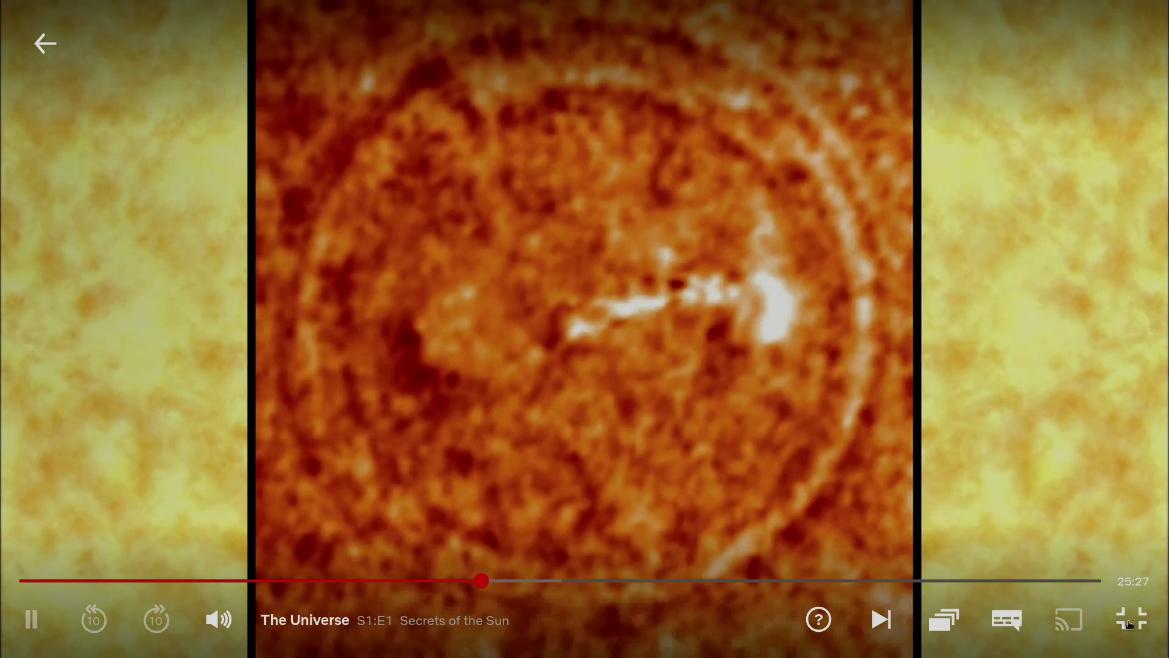
left_click(1130, 621)
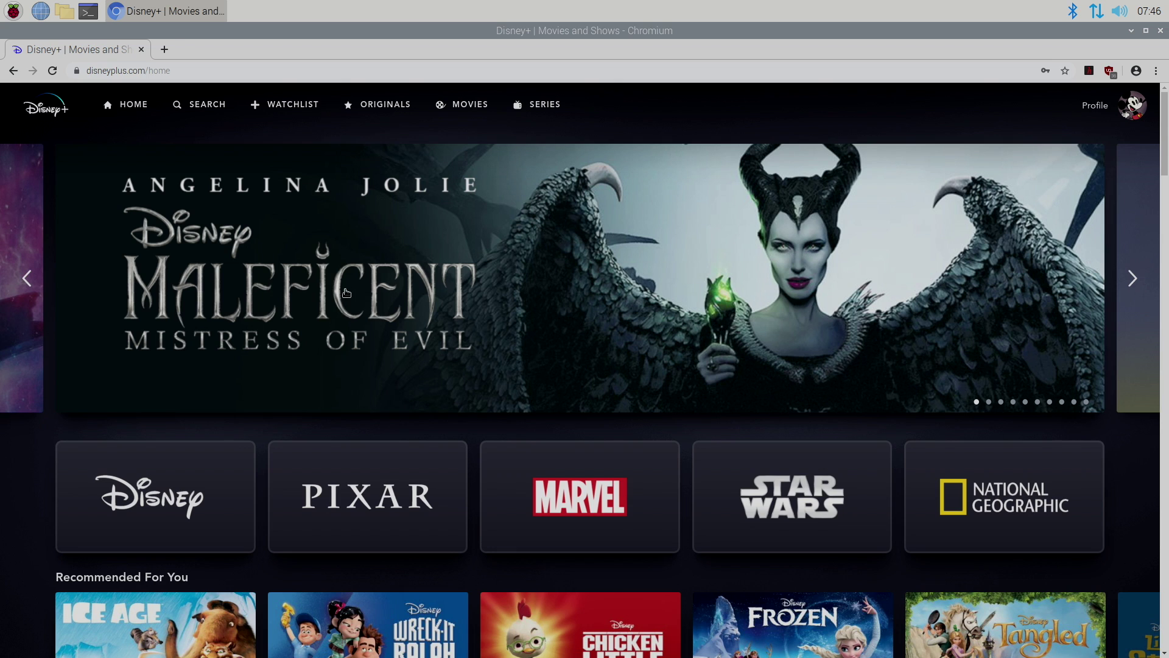
Step: Play Pixar In Real Life S1:E1 on Disney+, seek to about 2:29, then close Chromium
scroll(390, 367, "down", 3)
scroll(393, 368, "down", 7)
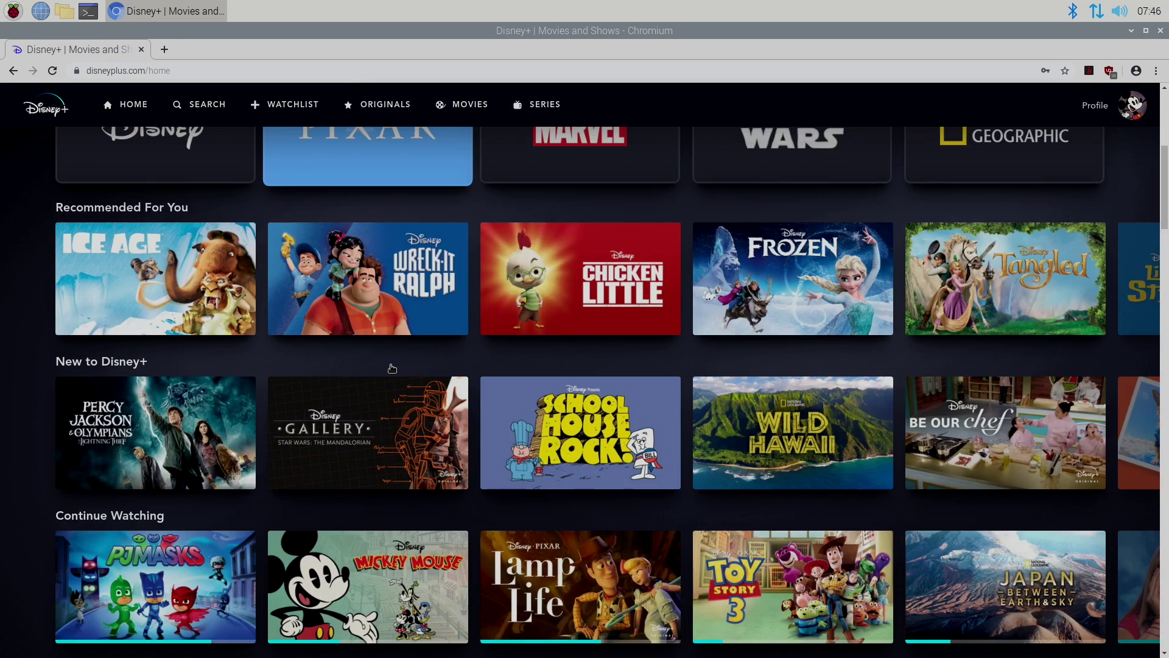
scroll(392, 368, "down", 5)
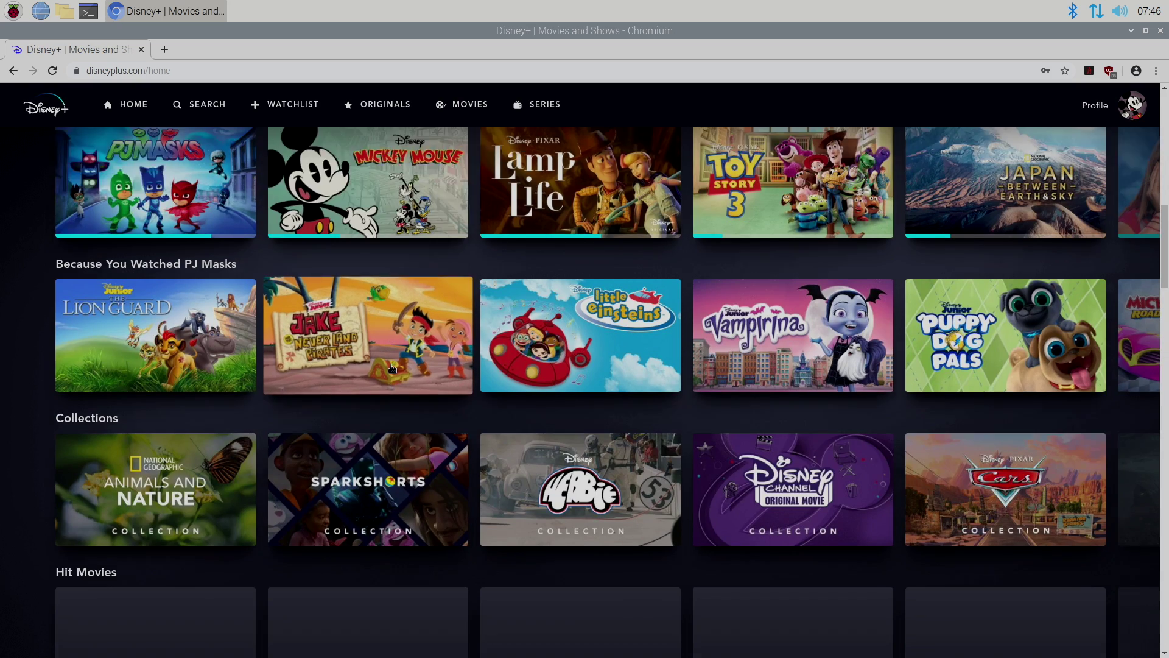
scroll(392, 368, "down", 5)
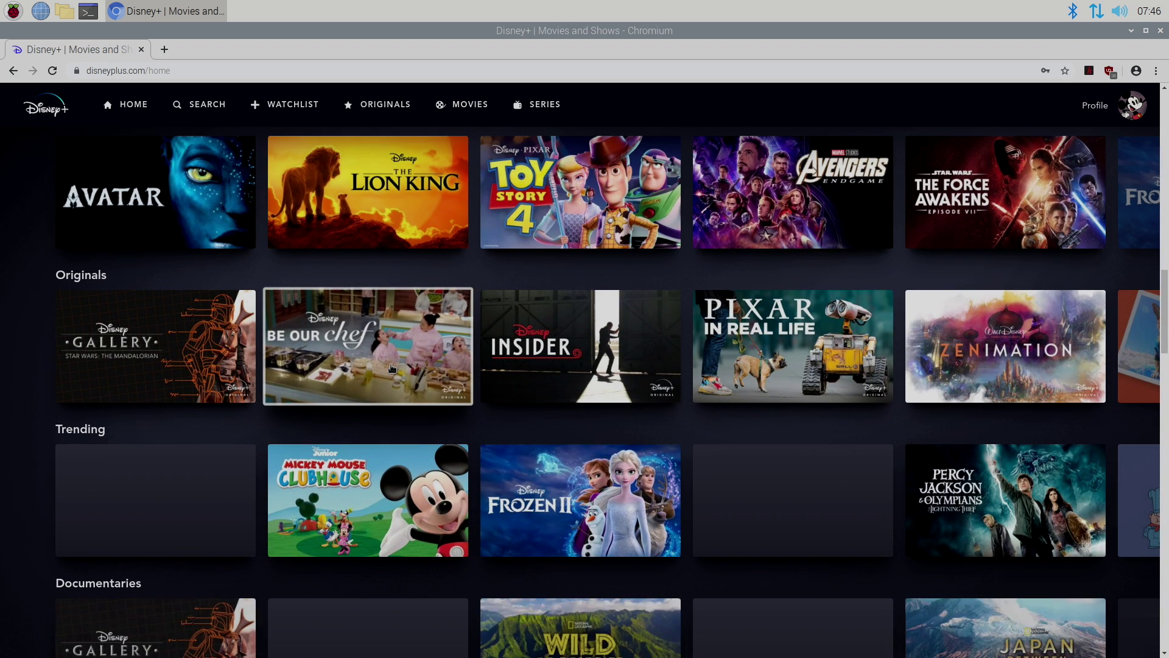
left_click(739, 259)
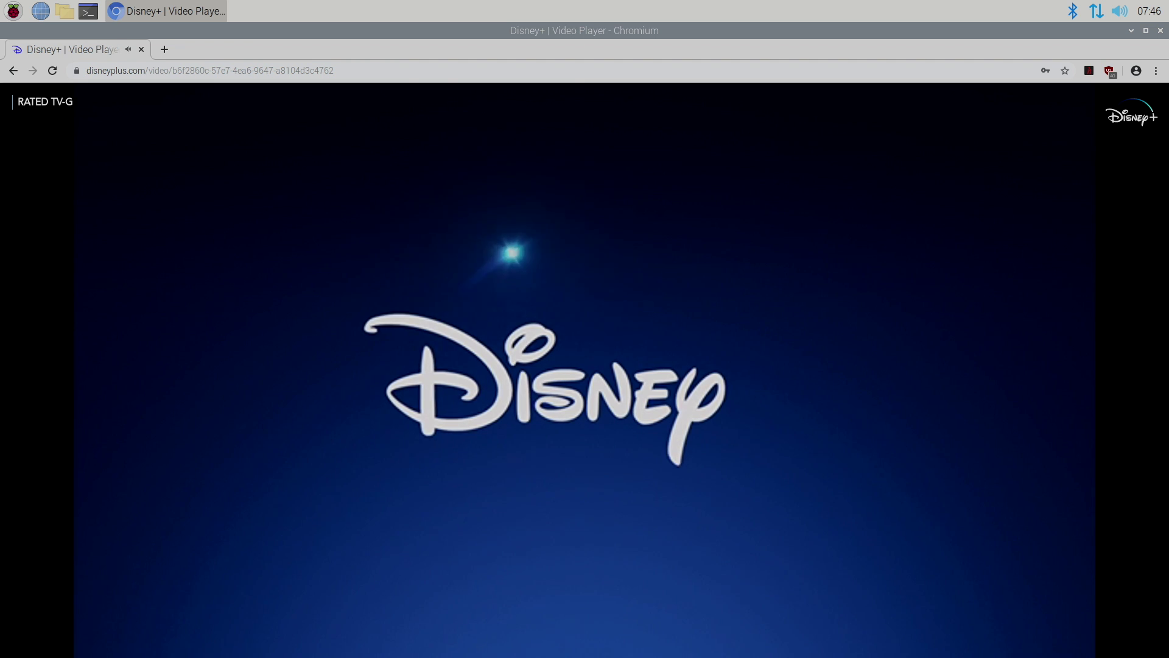
left_click(523, 643)
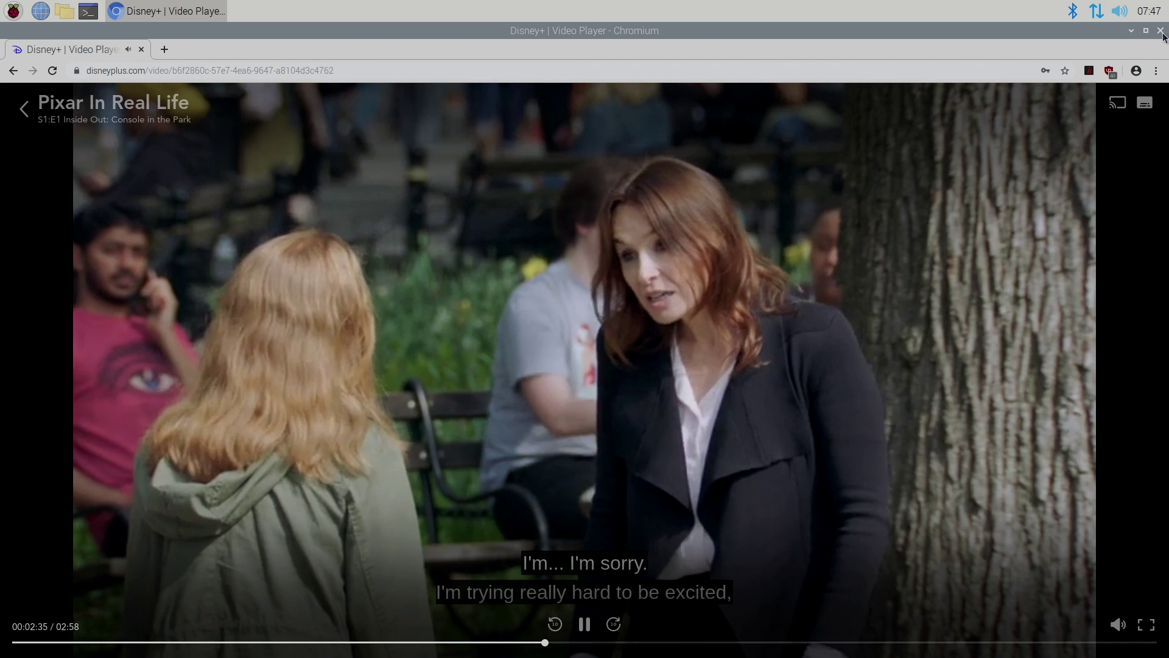
left_click(1161, 31)
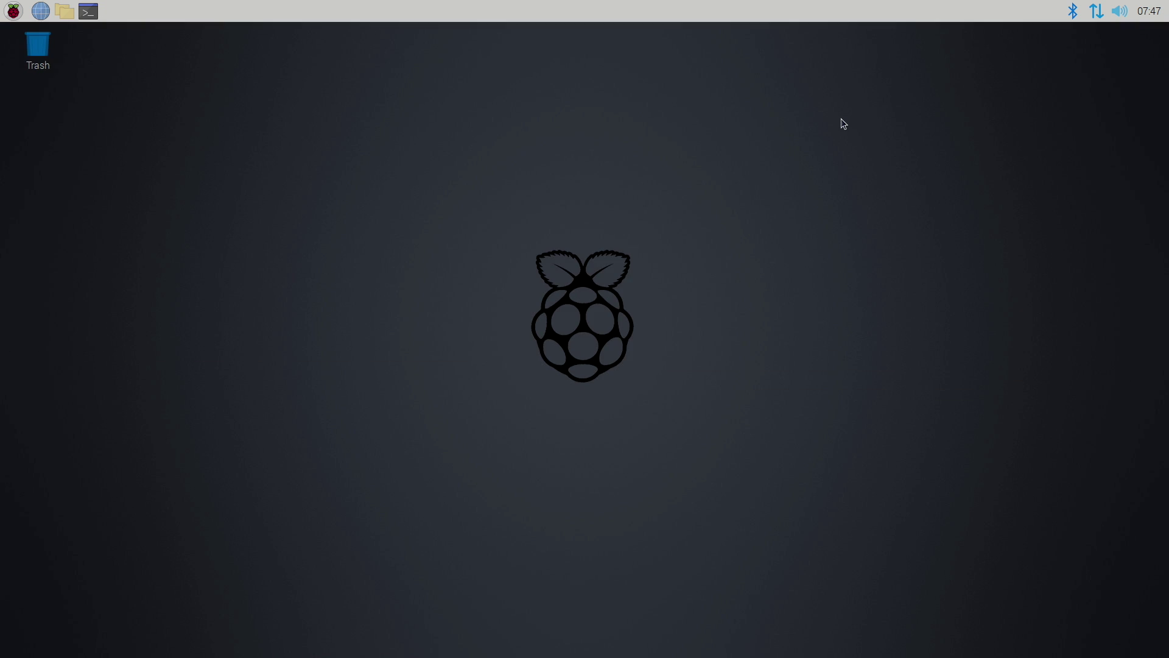
left_click(13, 11)
left_click(716, 442)
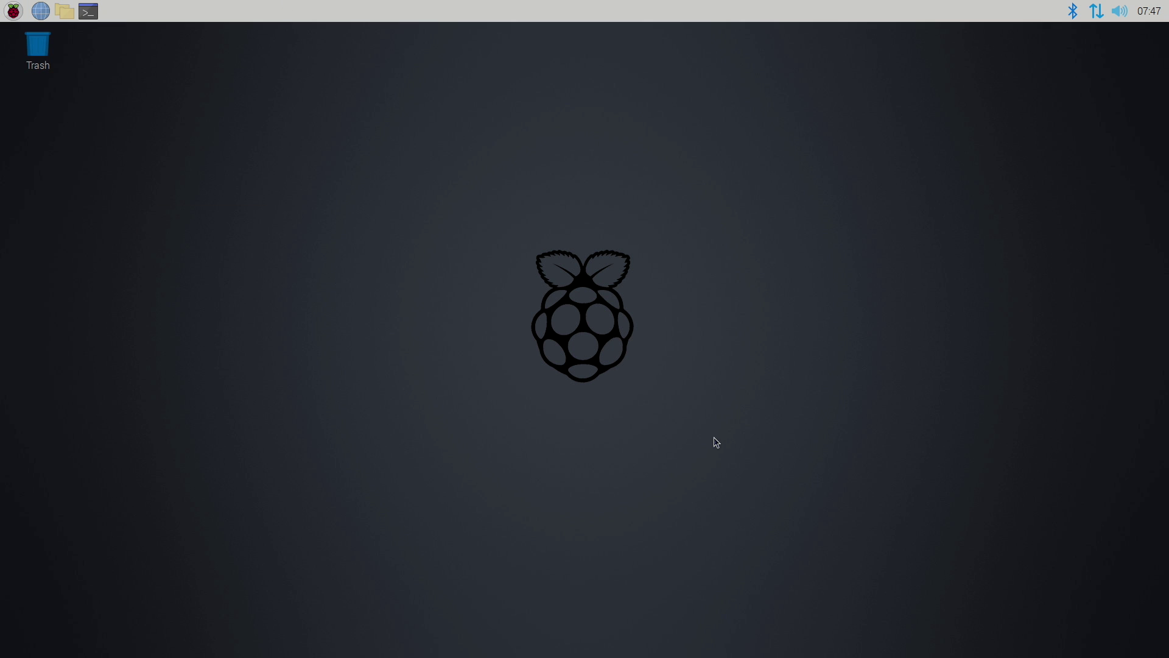